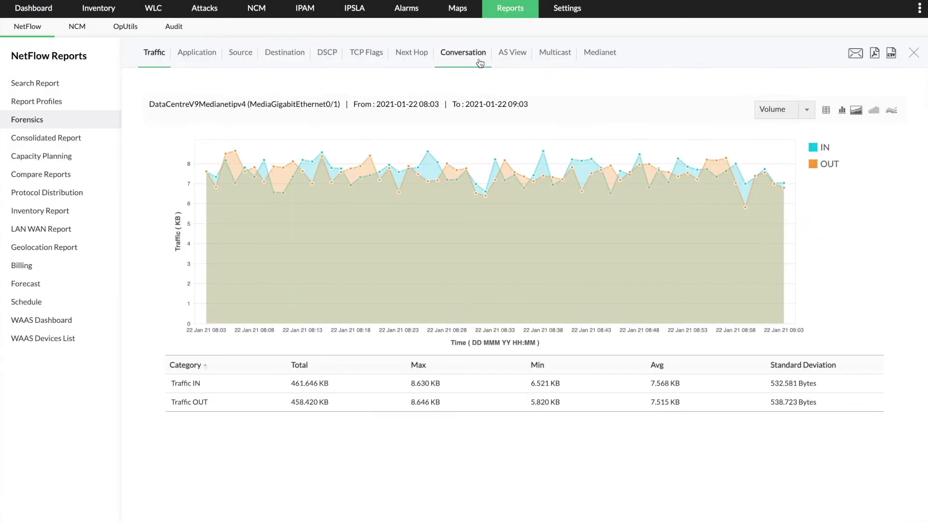
- Show the conversations behind the DataCentreV9Medianetipv4 interface's traffic
left_click(462, 53)
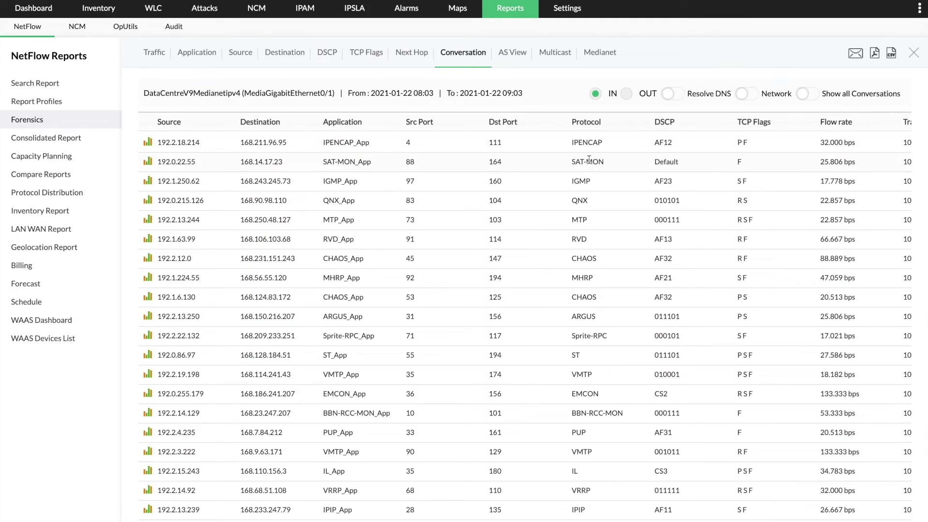
scroll(588, 161, "right", 5)
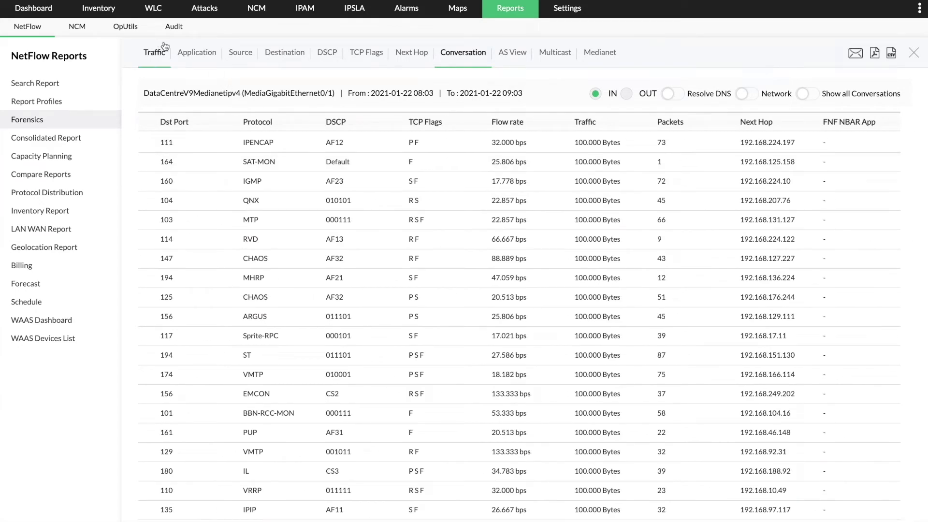
- Open the GigabitEthernet0/2 interface details from the inventory's interface list
left_click(98, 8)
mouse_move(747, 56)
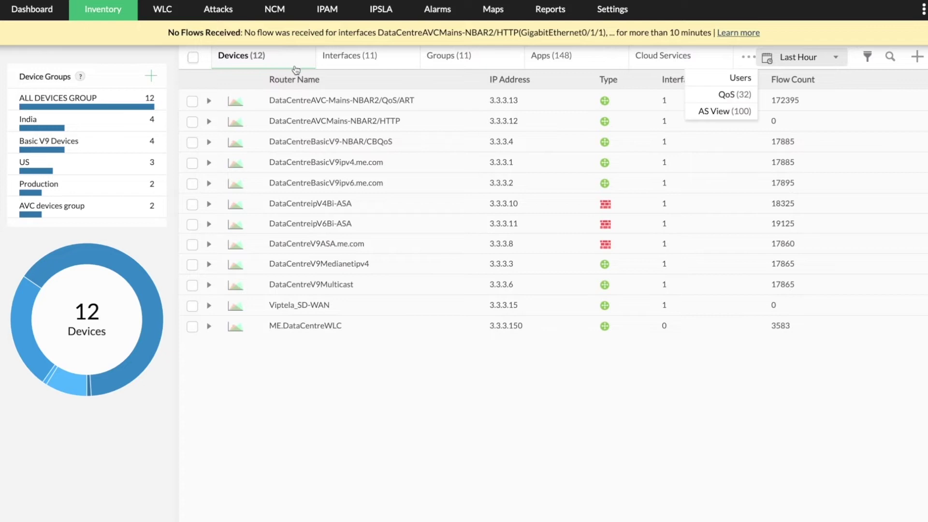
left_click(348, 58)
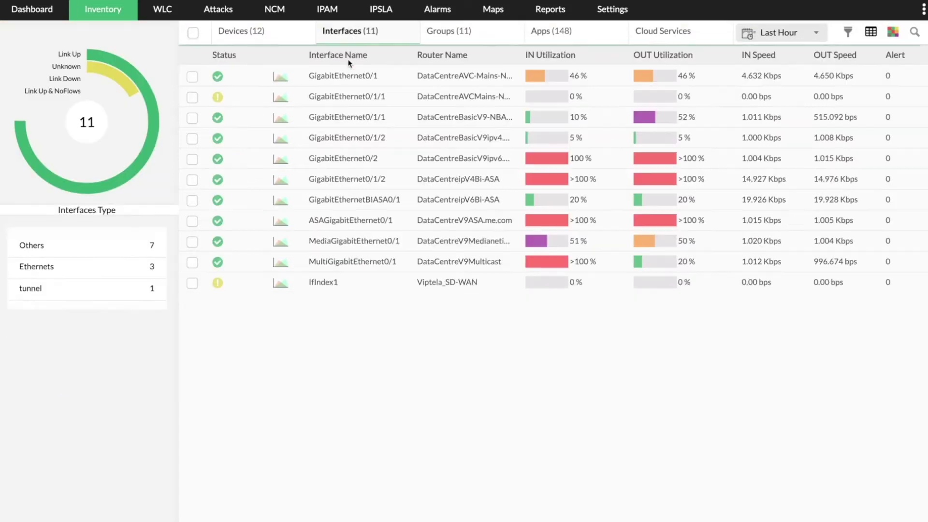
left_click(332, 160)
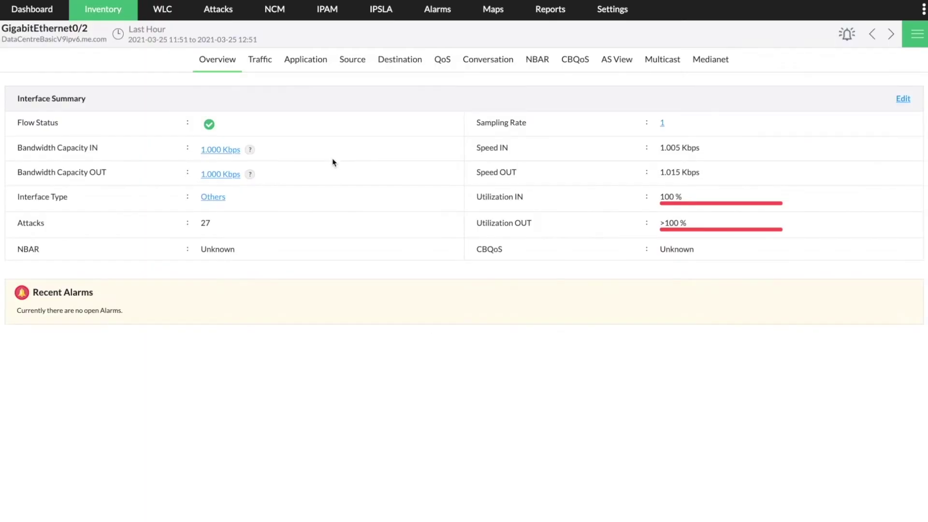
- Review GigabitEthernet0/2's application and conversation traffic, including the SCC-SP conversation graph
left_click(305, 59)
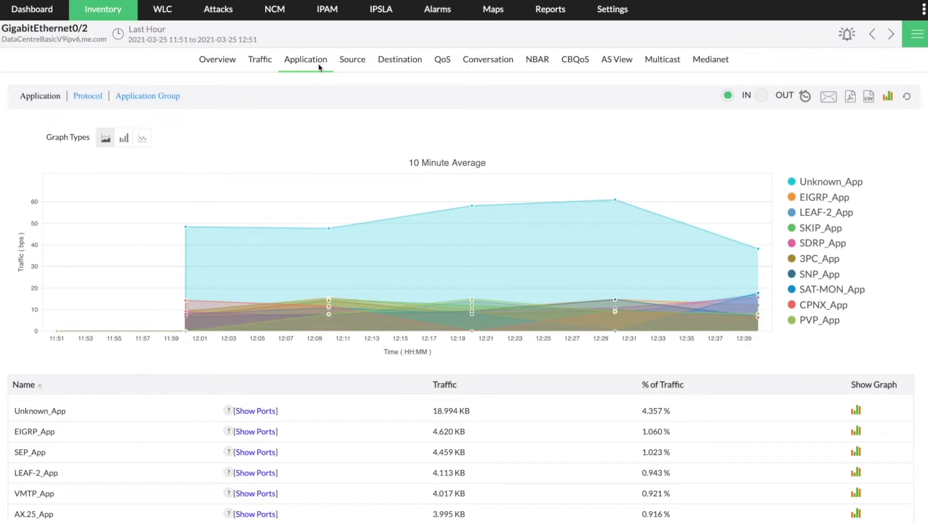
left_click(488, 59)
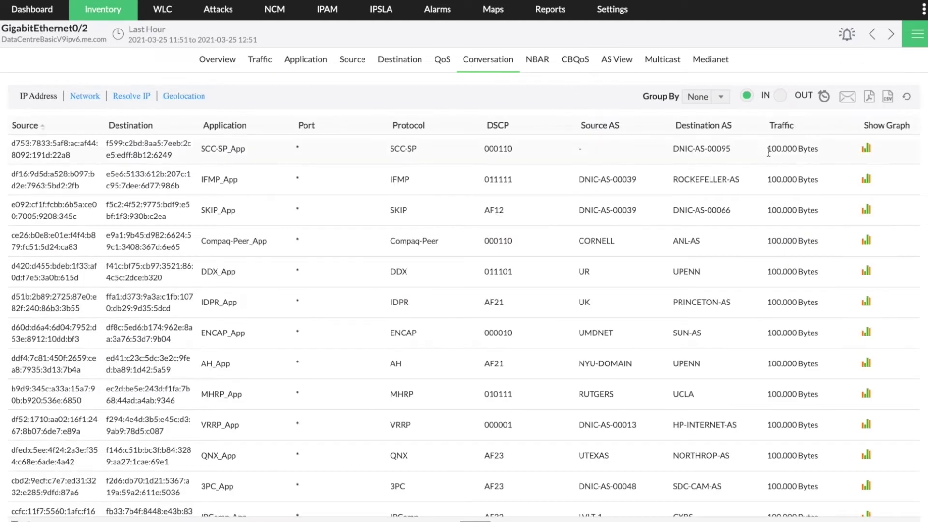
left_click(866, 149)
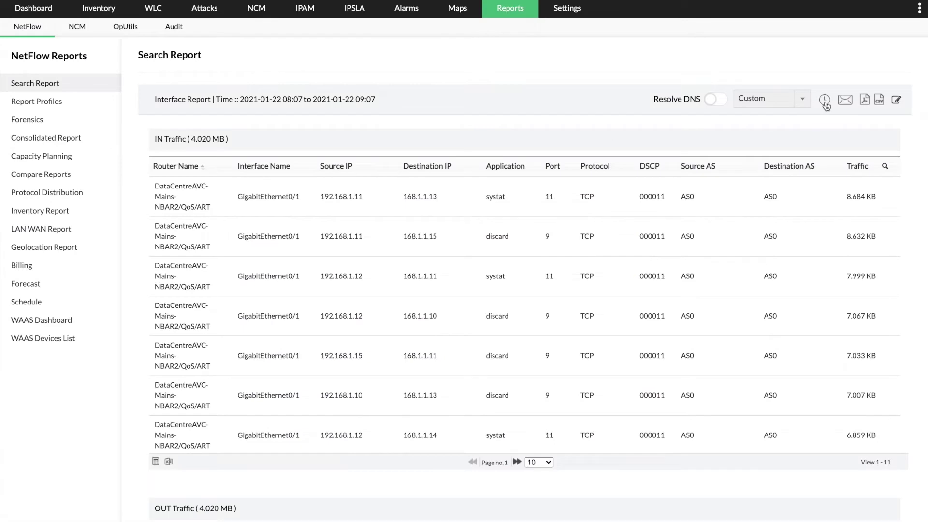
- Apply a custom time range to the search report, email it, and open the consolidated report
left_click(823, 99)
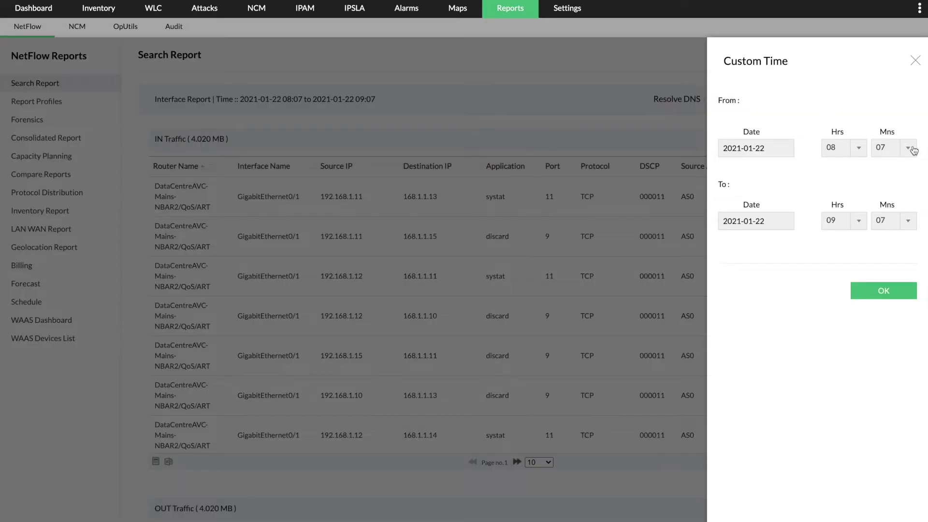
left_click(884, 290)
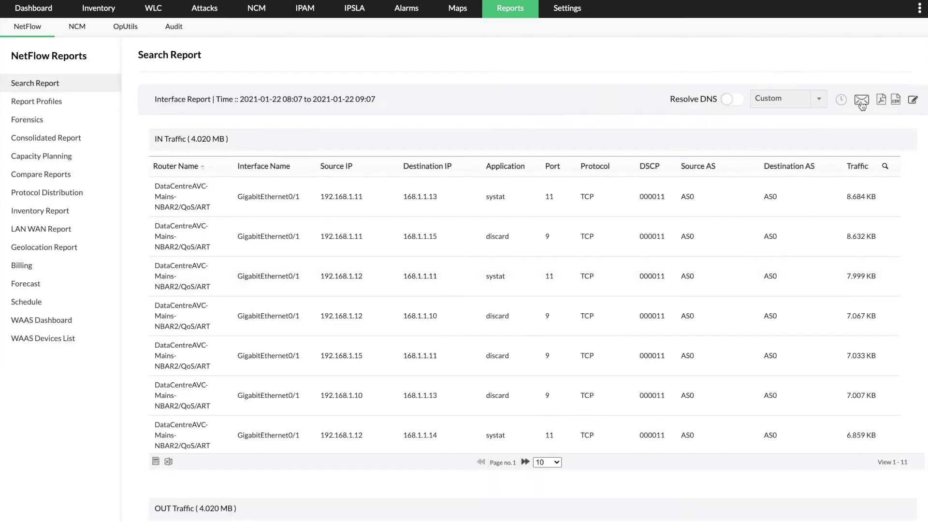
left_click(861, 100)
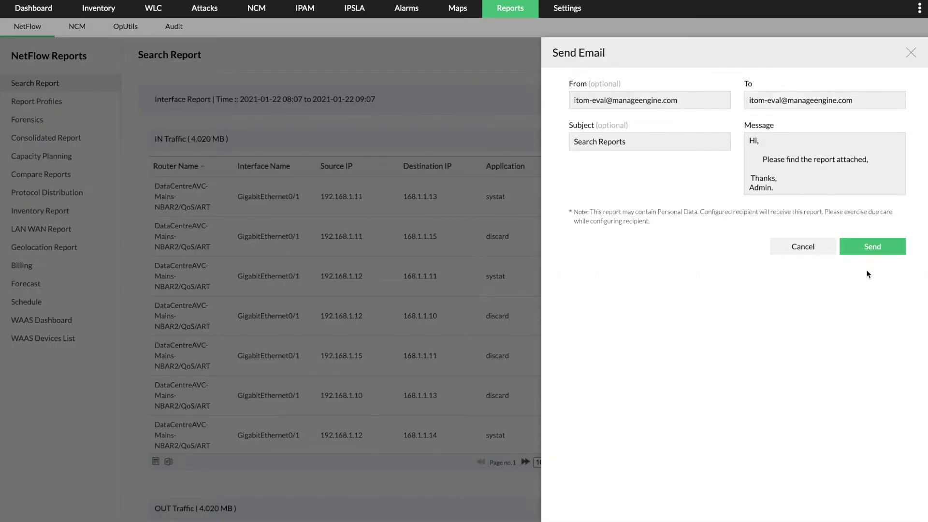
left_click(872, 249)
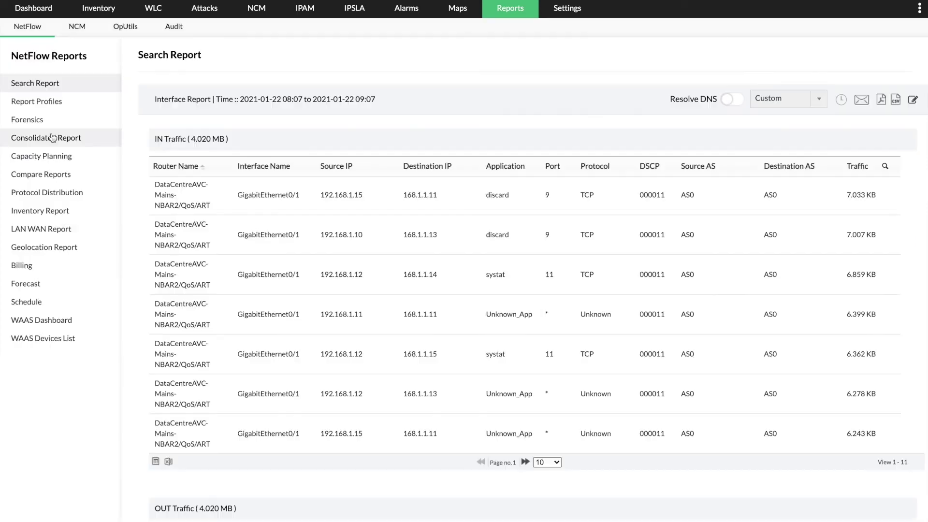
left_click(53, 138)
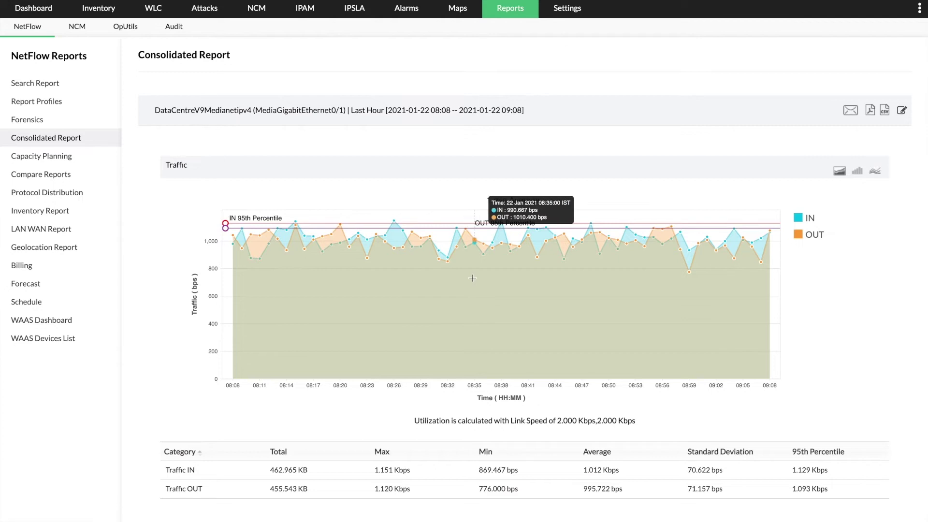
scroll(473, 281, "down", 5)
scroll(472, 281, "down", 3)
scroll(473, 281, "down", 5)
scroll(473, 277, "down", 4)
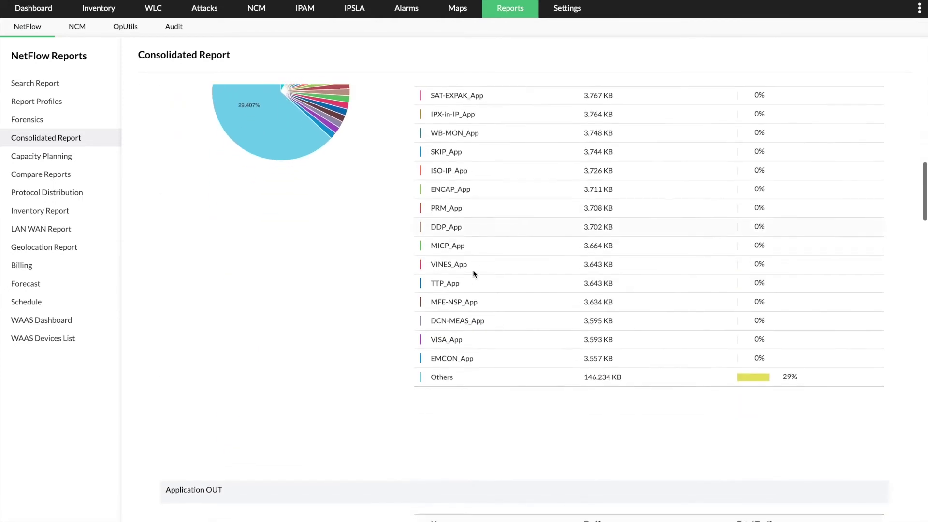
scroll(473, 270, "down", 3)
scroll(472, 270, "down", 4)
scroll(472, 270, "down", 1)
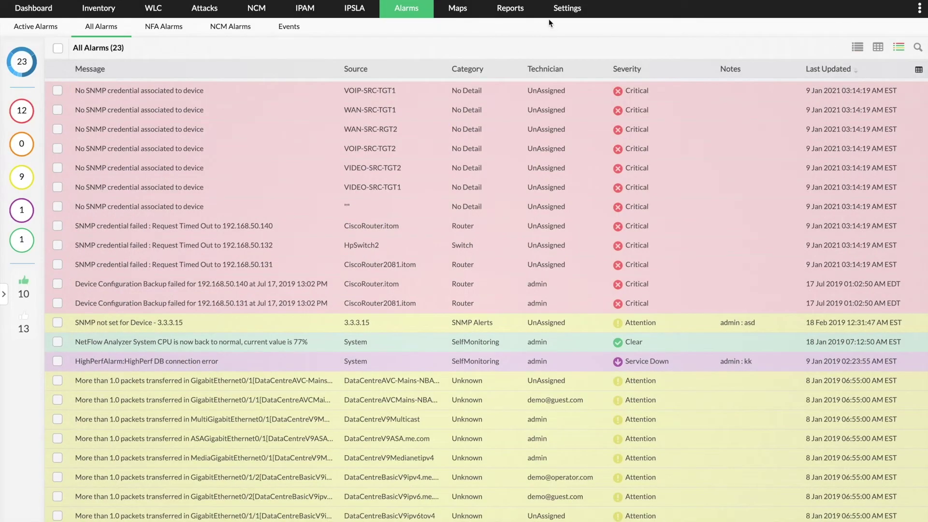
- Open the Basic alert1 profile from the NetFlow Alert Profiles settings for review
left_click(567, 8)
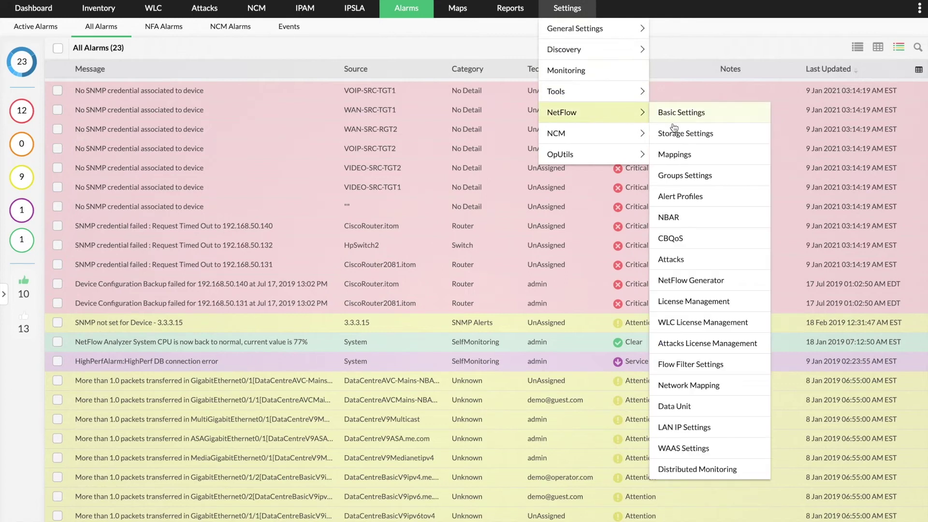
left_click(680, 196)
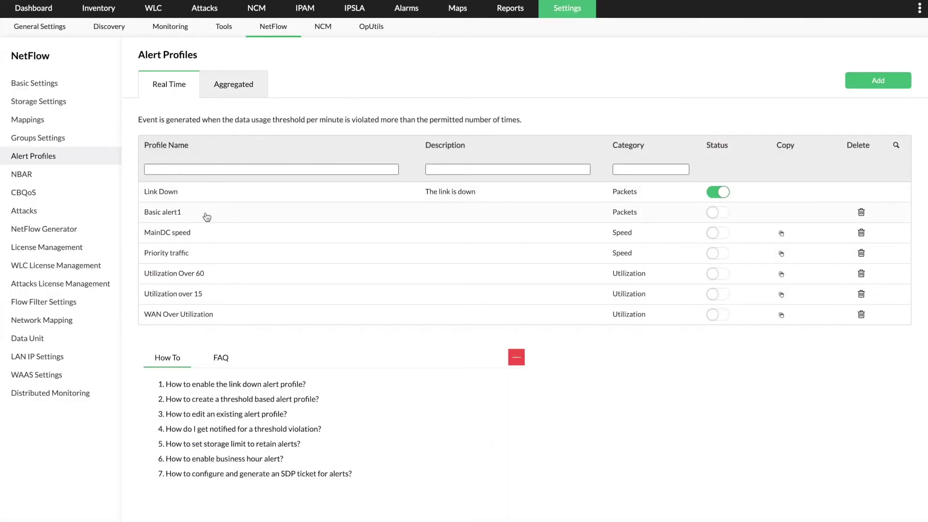
left_click(207, 215)
scroll(205, 212, "down", 1)
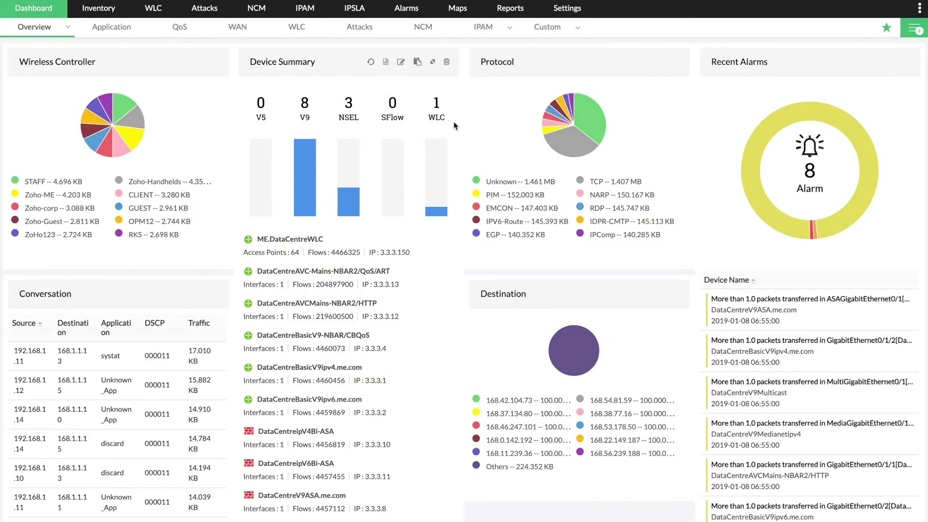
- Find the TCP Rst Violations event in the full list of detected attacks
left_click(360, 27)
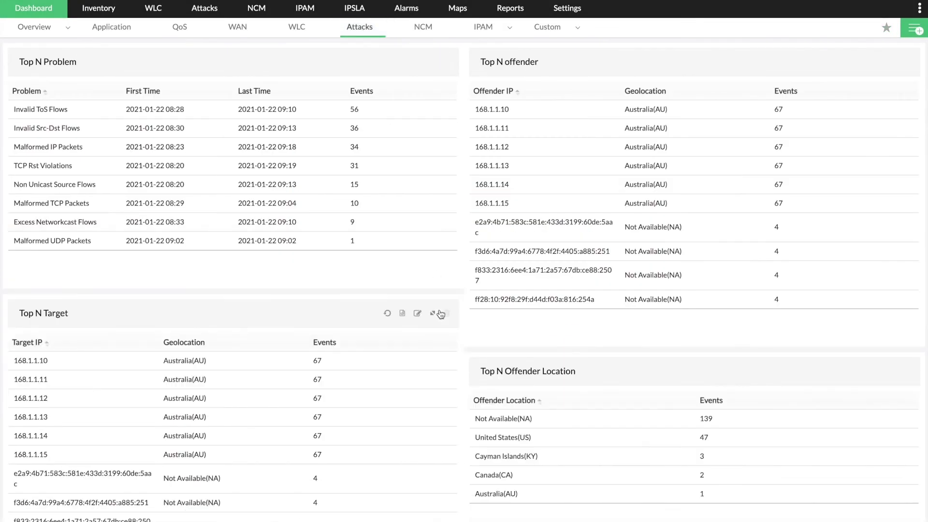
scroll(440, 313, "down", 5)
scroll(440, 313, "down", 1)
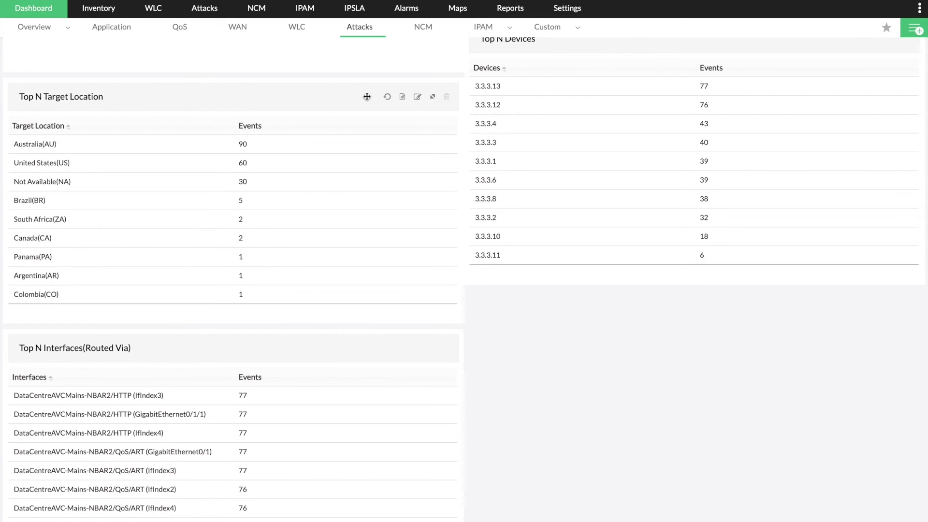
left_click(203, 9)
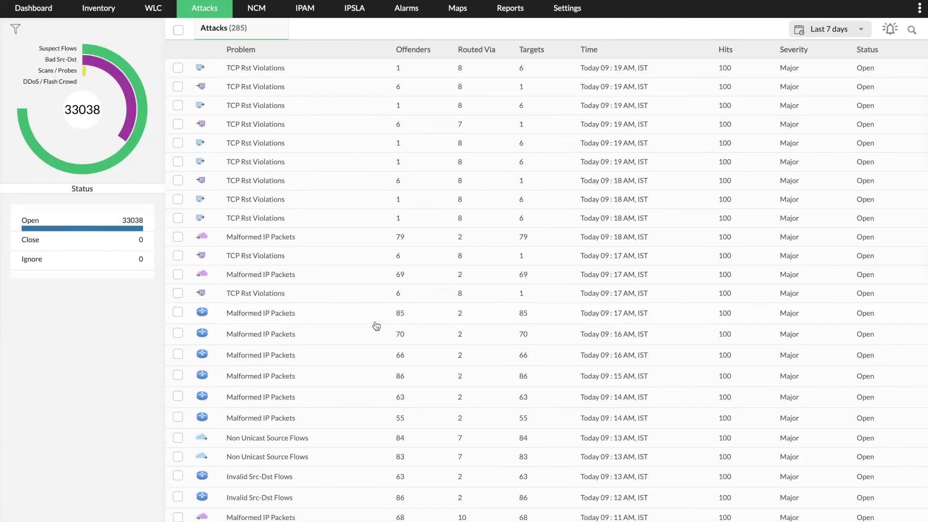
left_click(339, 85)
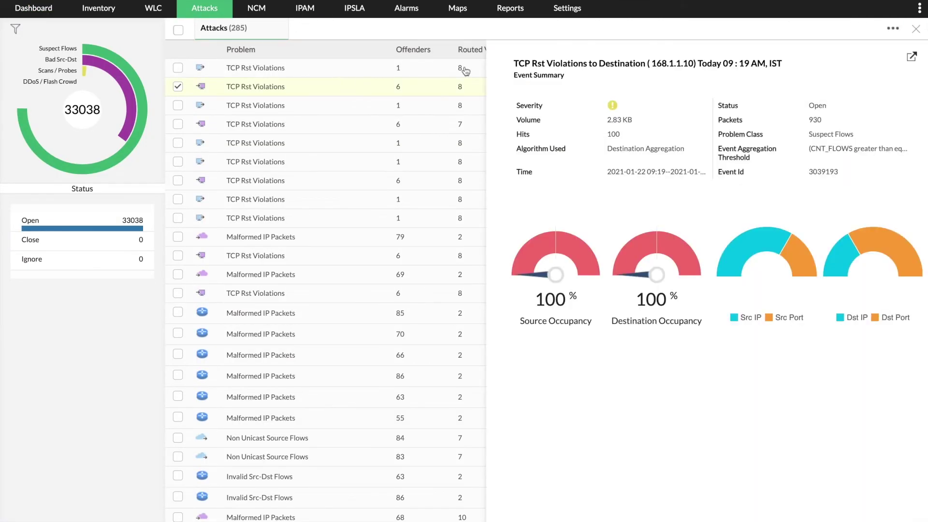
- View the event full-page: offenders, targets, traffic sources, unique connections and field details
left_click(912, 59)
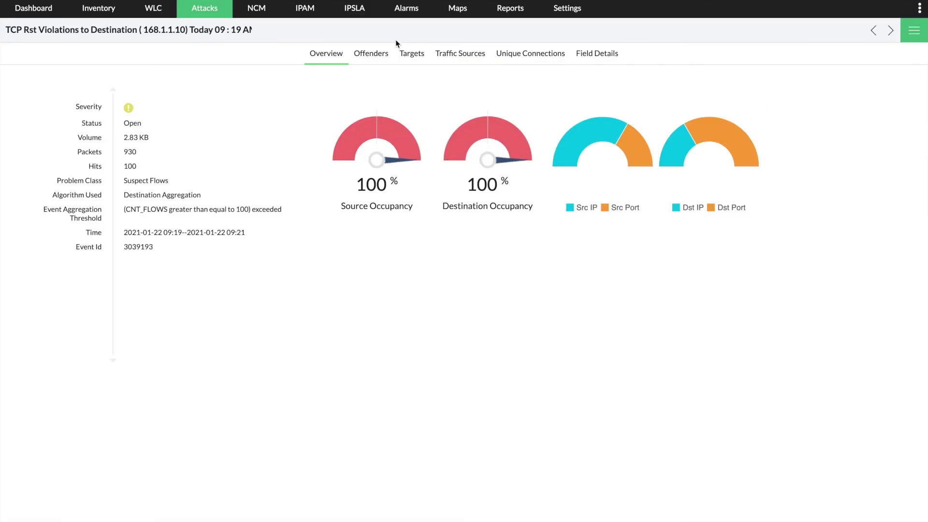
left_click(370, 53)
left_click(411, 53)
left_click(459, 53)
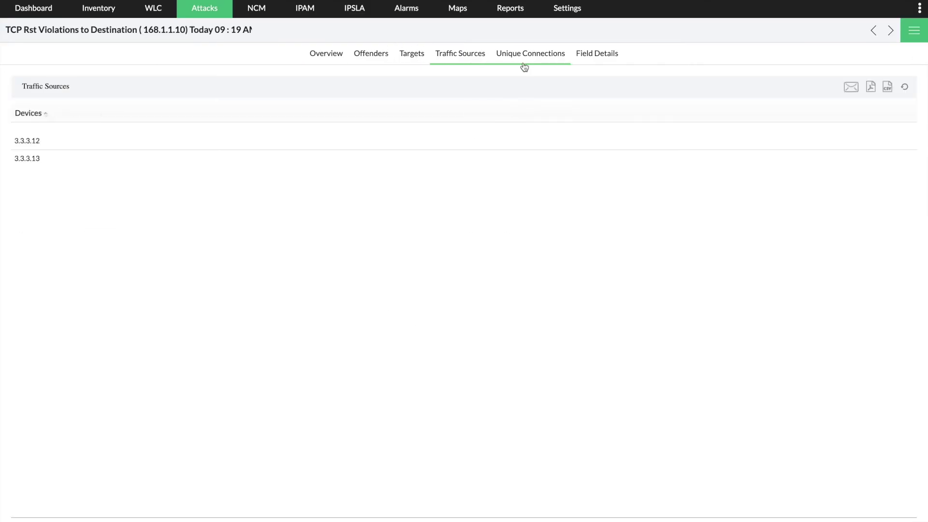
left_click(530, 53)
scroll(521, 193, "down", 5)
scroll(537, 278, "down", 3)
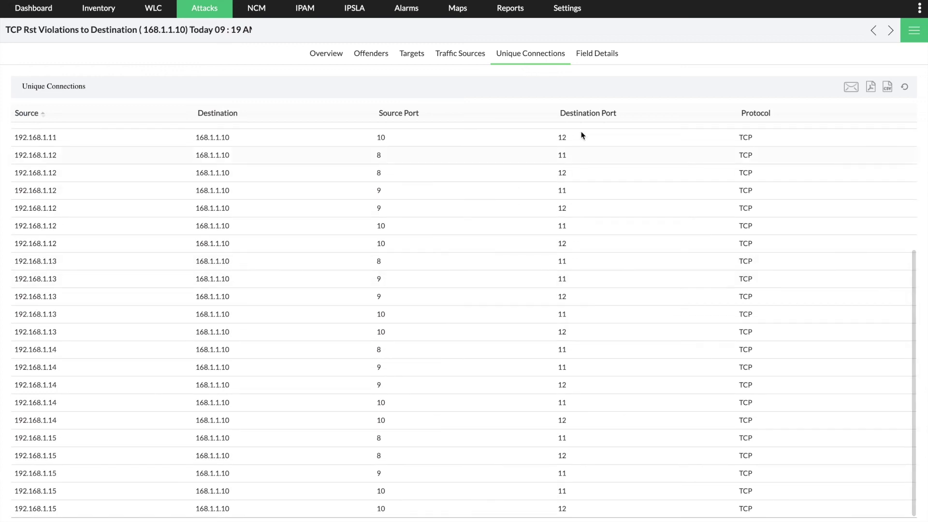
left_click(596, 53)
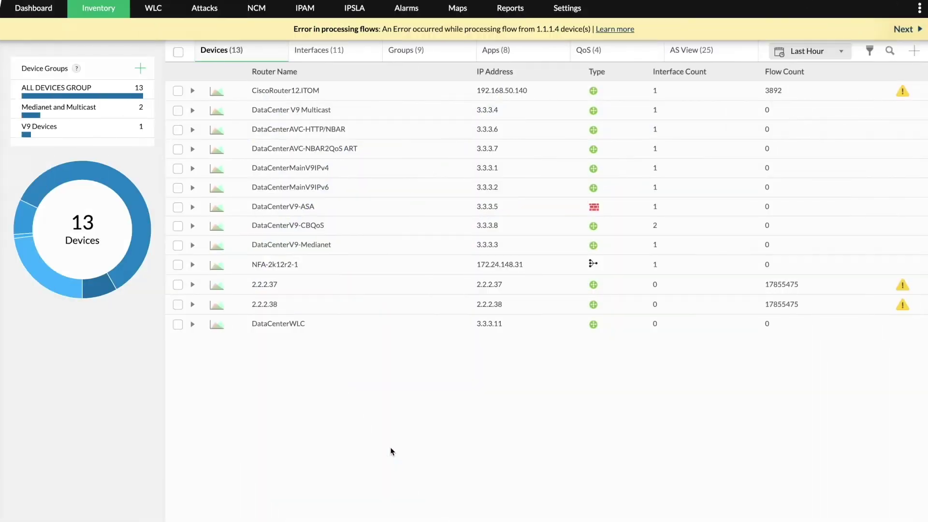
- Check CiscoRouter12.ITOM's service policy settings from its configuration options
left_click(396, 93)
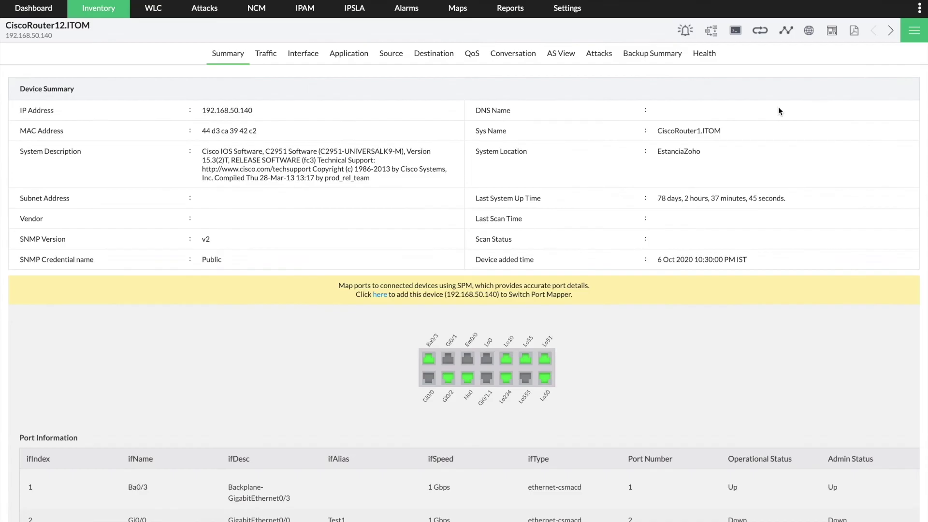
left_click(913, 31)
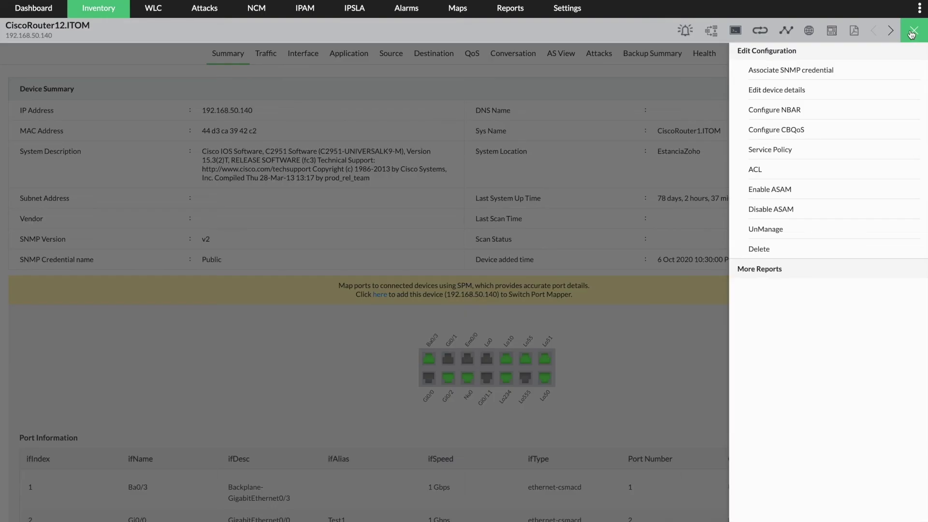
left_click(824, 150)
left_click(915, 52)
- Review applying ACL 1 to all of CiscoRouter12.ITOM's interfaces, then close the ACL list
left_click(796, 171)
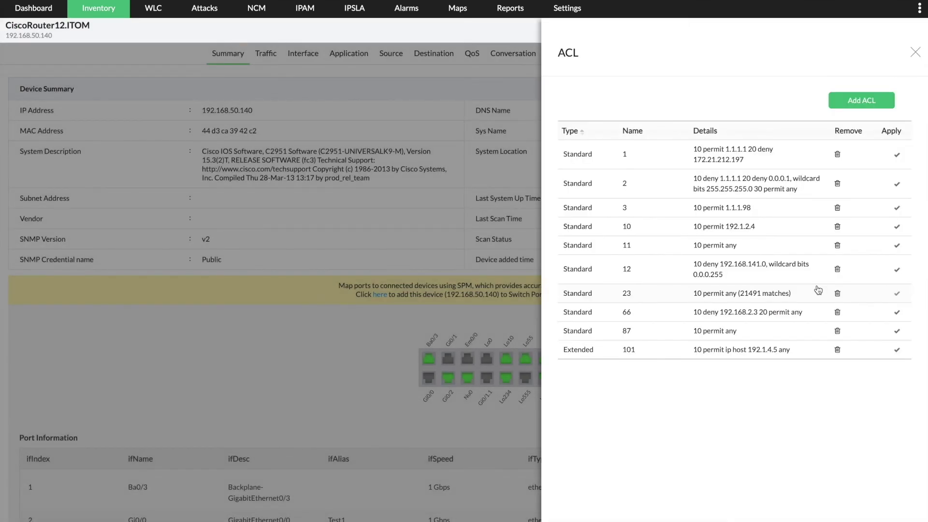
left_click(897, 158)
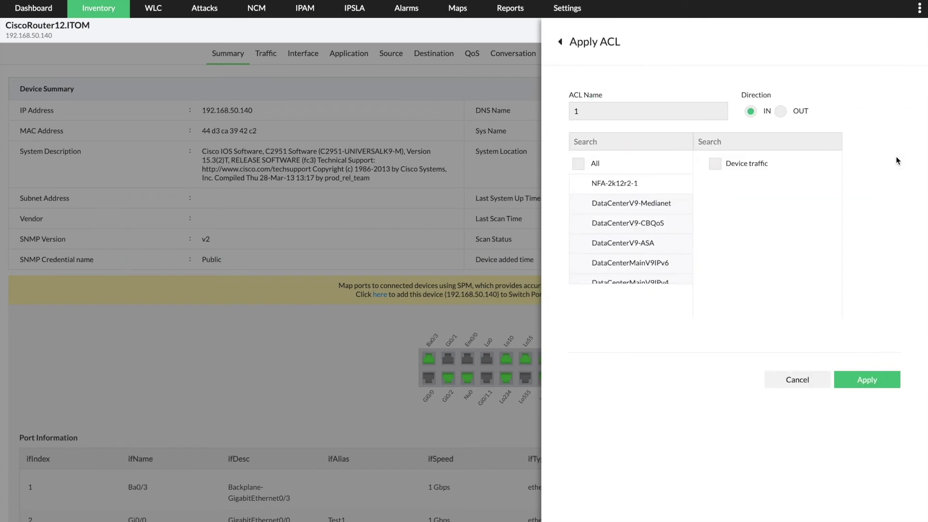
left_click(583, 166)
scroll(720, 341, "down", 1)
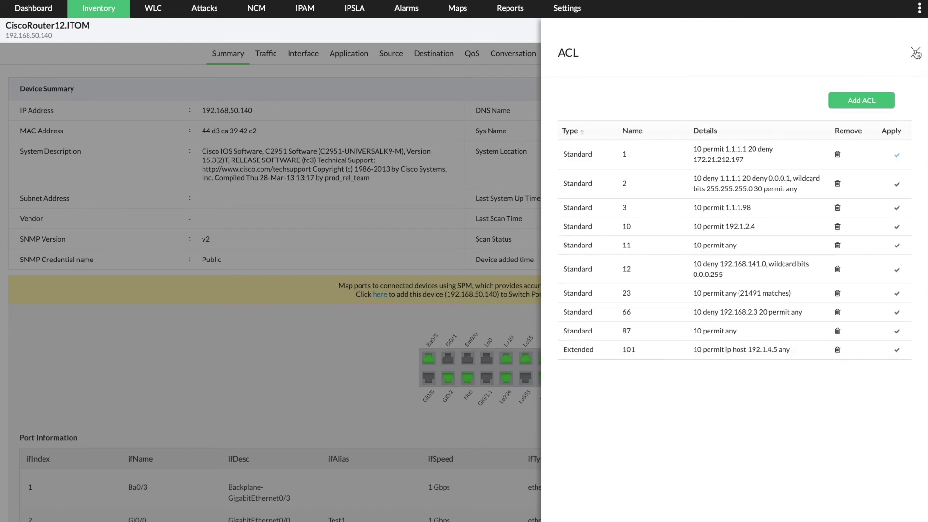
left_click(915, 53)
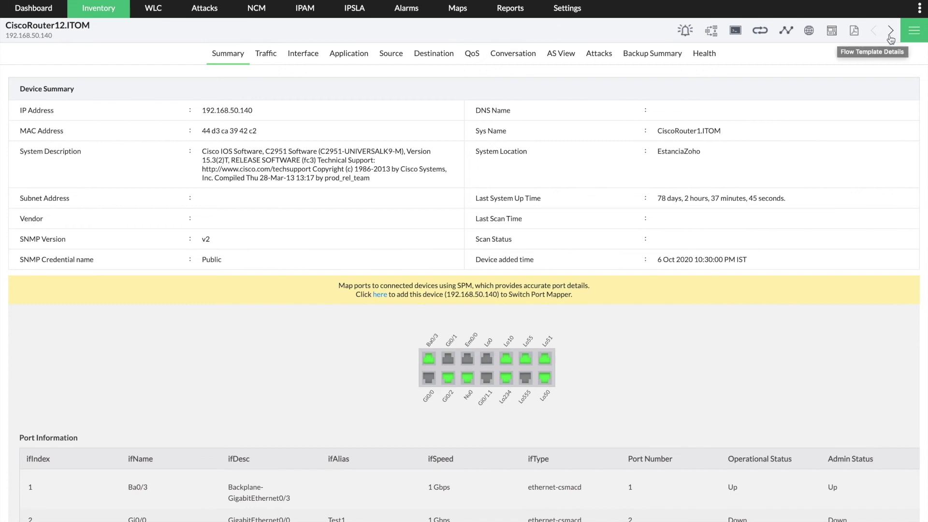